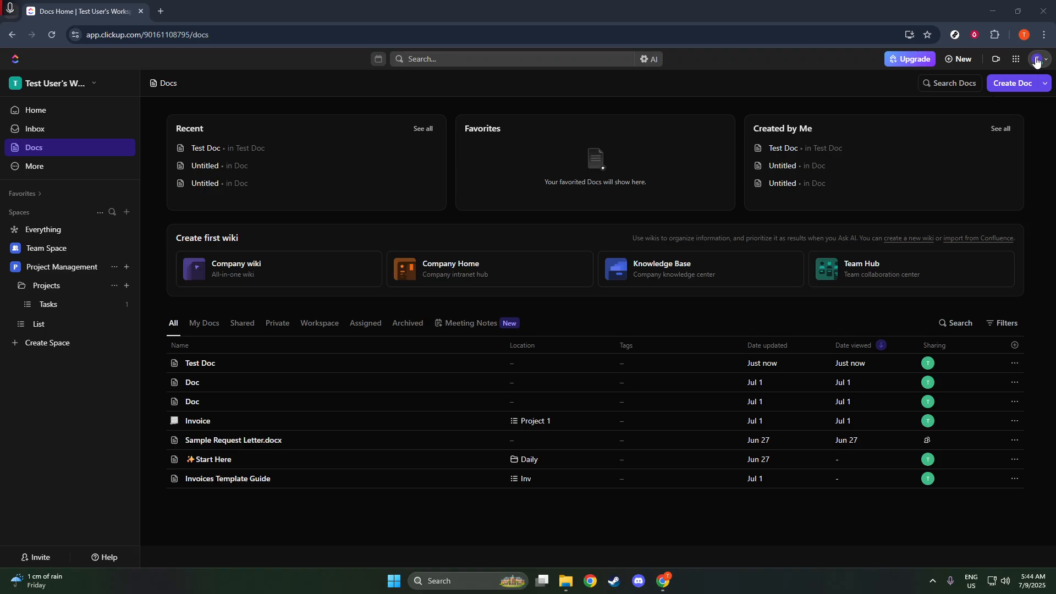
- Open the workspace's Security & Permissions settings from the account settings
{"action": "left_click", "coordinate": [1037, 58]}
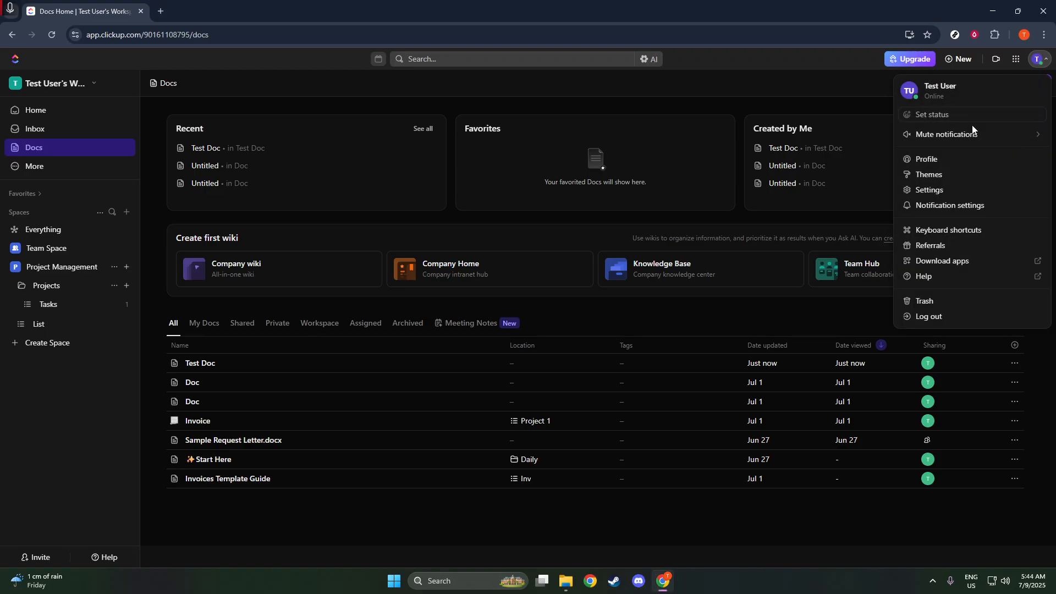
{"action": "left_click", "coordinate": [934, 193]}
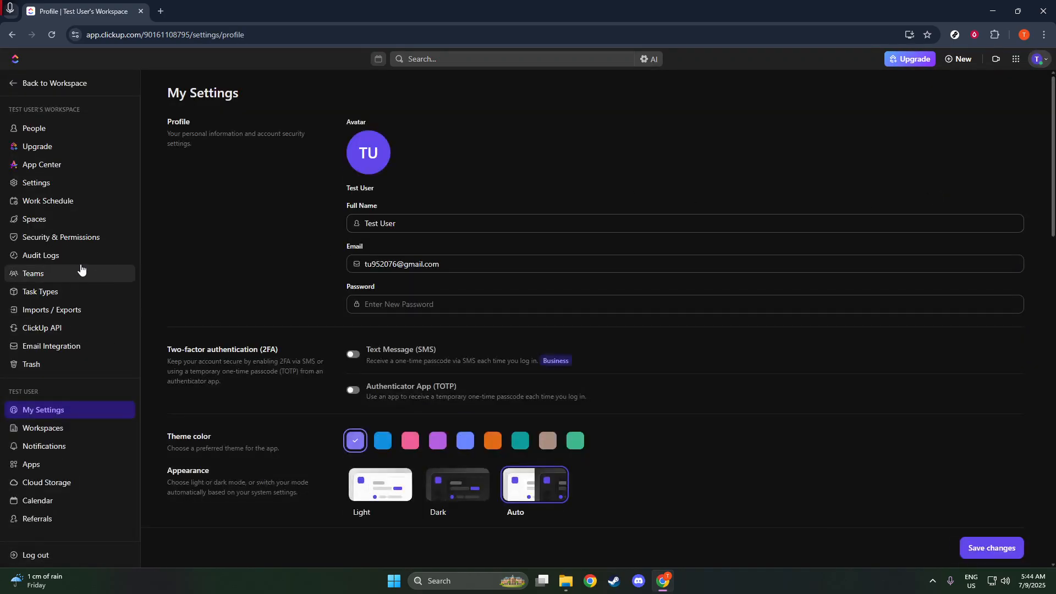
{"action": "left_click", "coordinate": [89, 242]}
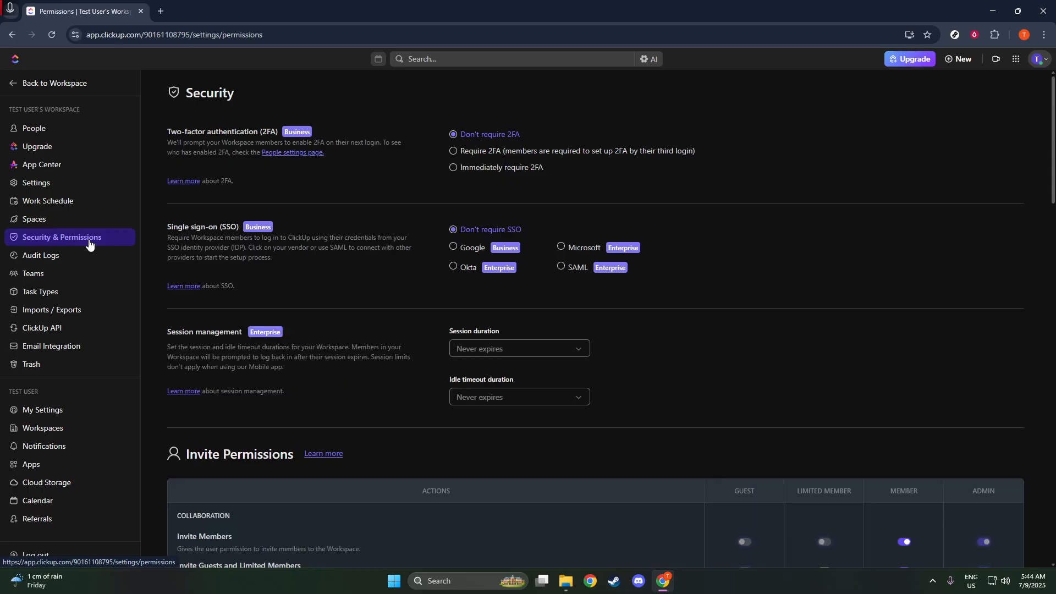
- Examine the security options, the invite permissions and the manage actions under the custom role permissions
{"action": "scroll", "coordinate": [418, 291], "scroll_direction": "down", "scroll_amount": 2}
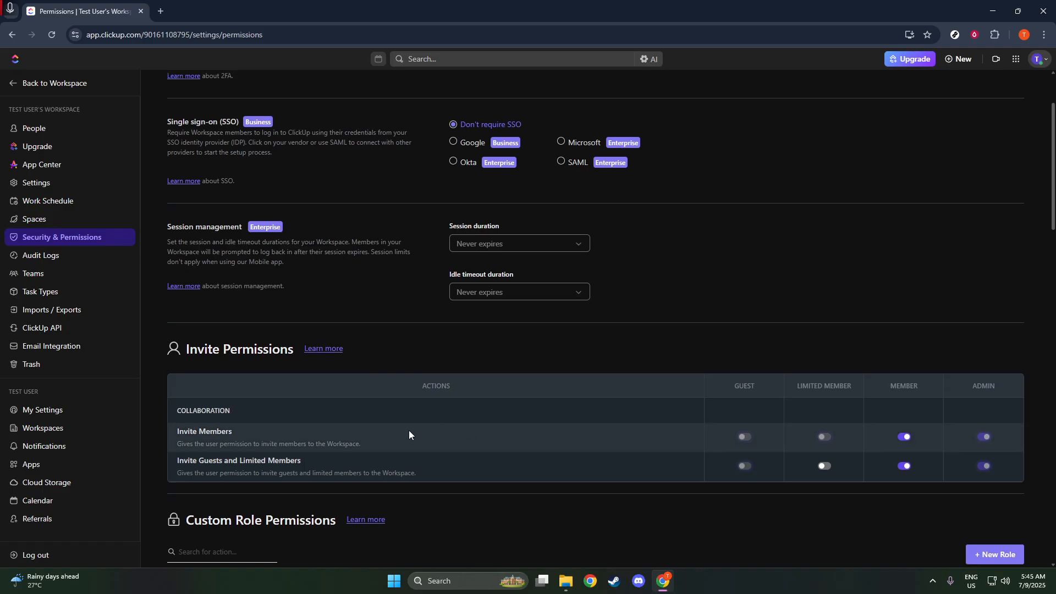
{"action": "scroll", "coordinate": [408, 430], "scroll_direction": "up", "scroll_amount": 2}
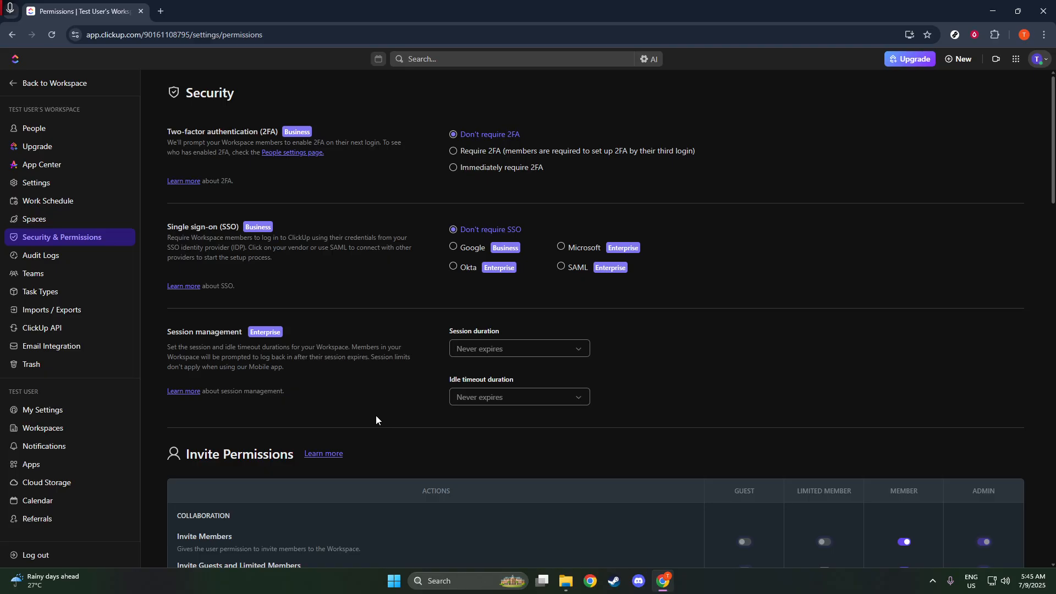
{"action": "scroll", "coordinate": [376, 420], "scroll_direction": "down", "scroll_amount": 3}
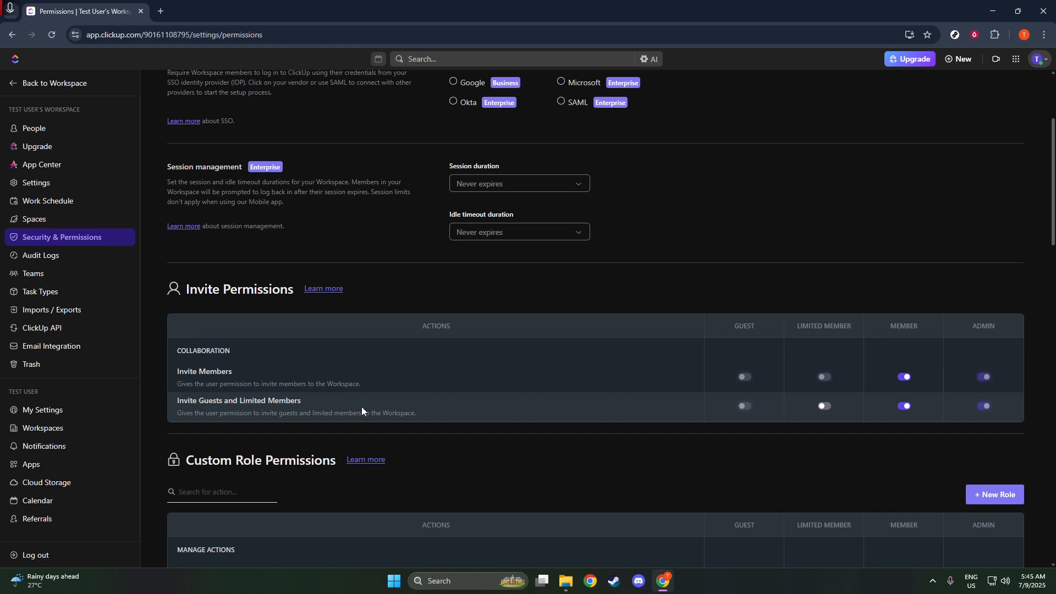
{"action": "scroll", "coordinate": [390, 407], "scroll_direction": "down", "scroll_amount": 2}
{"action": "scroll", "coordinate": [444, 363], "scroll_direction": "down", "scroll_amount": 2}
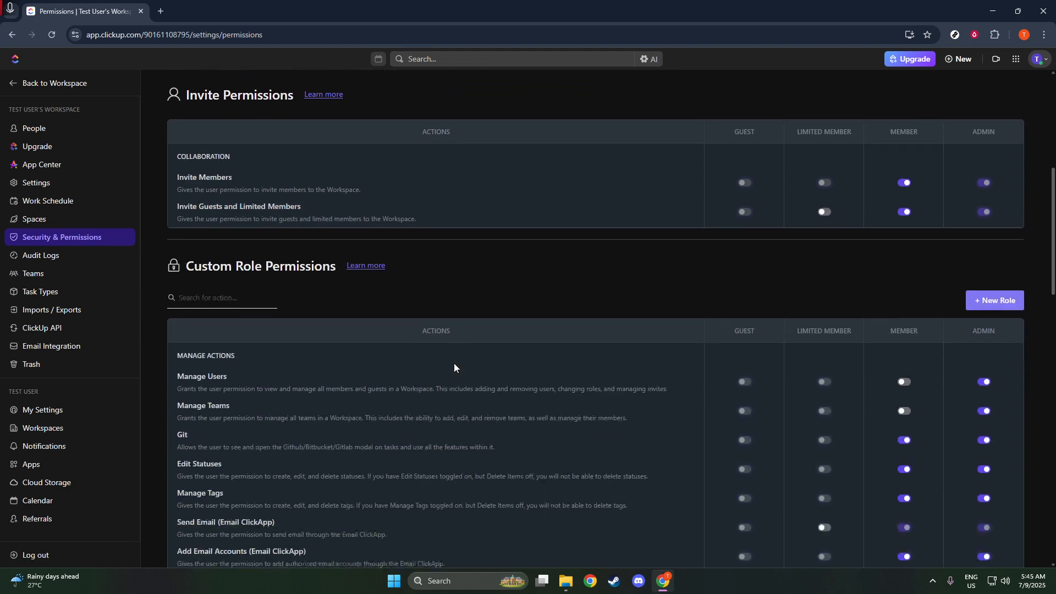
{"action": "scroll", "coordinate": [441, 352], "scroll_direction": "down", "scroll_amount": 2}
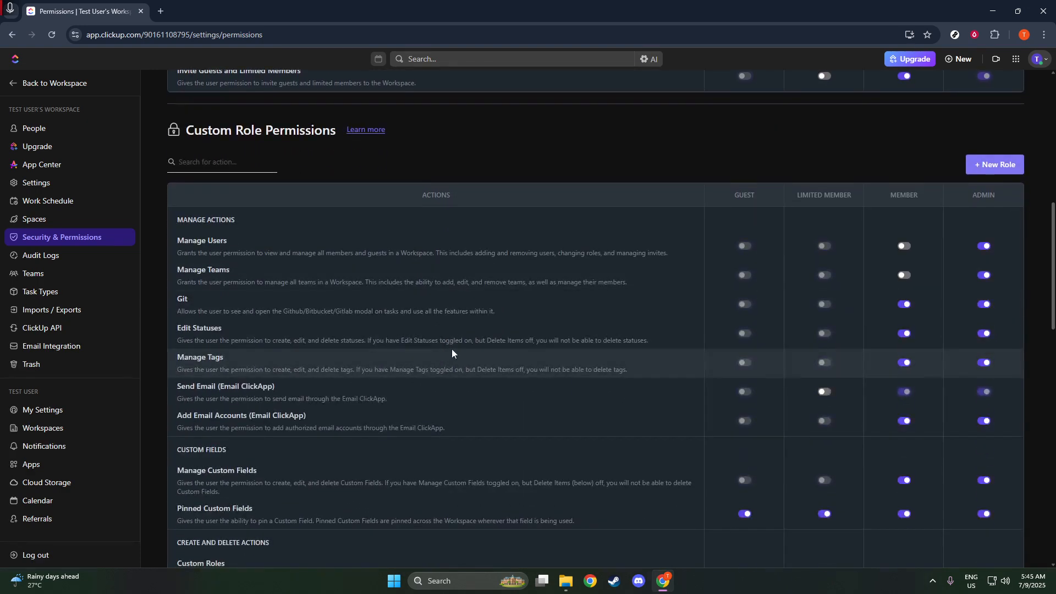
{"action": "scroll", "coordinate": [453, 349], "scroll_direction": "down", "scroll_amount": 2}
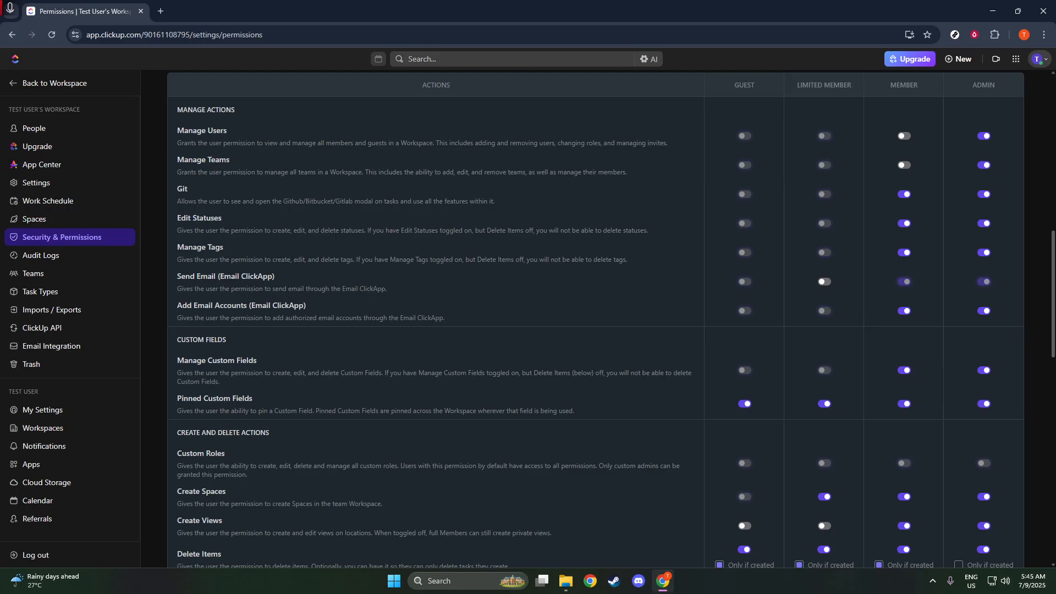
{"action": "scroll", "coordinate": [713, 335], "scroll_direction": "up", "scroll_amount": 2}
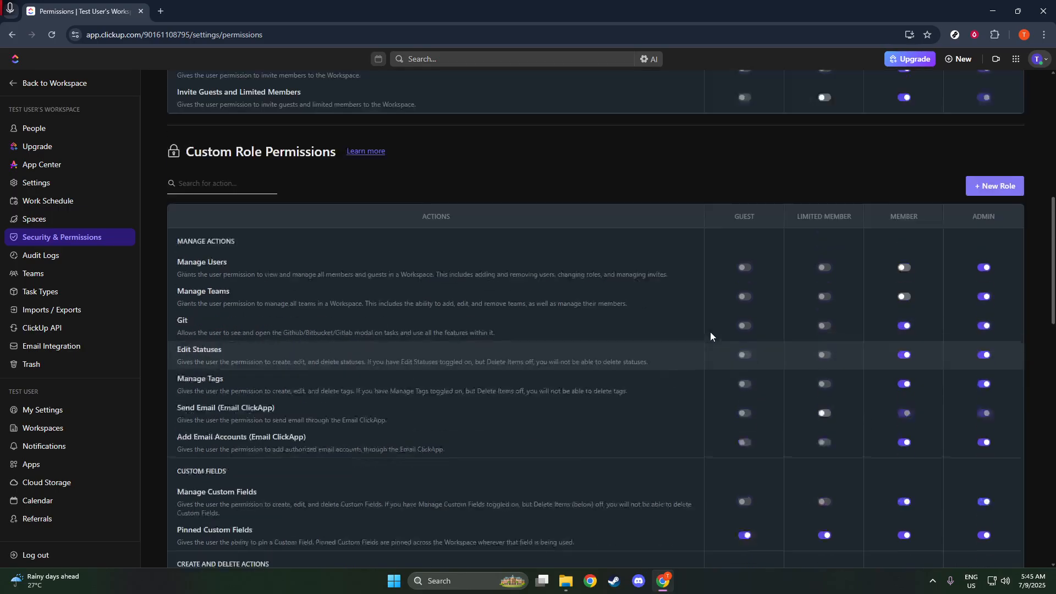
{"action": "scroll", "coordinate": [710, 331], "scroll_direction": "up", "scroll_amount": 3}
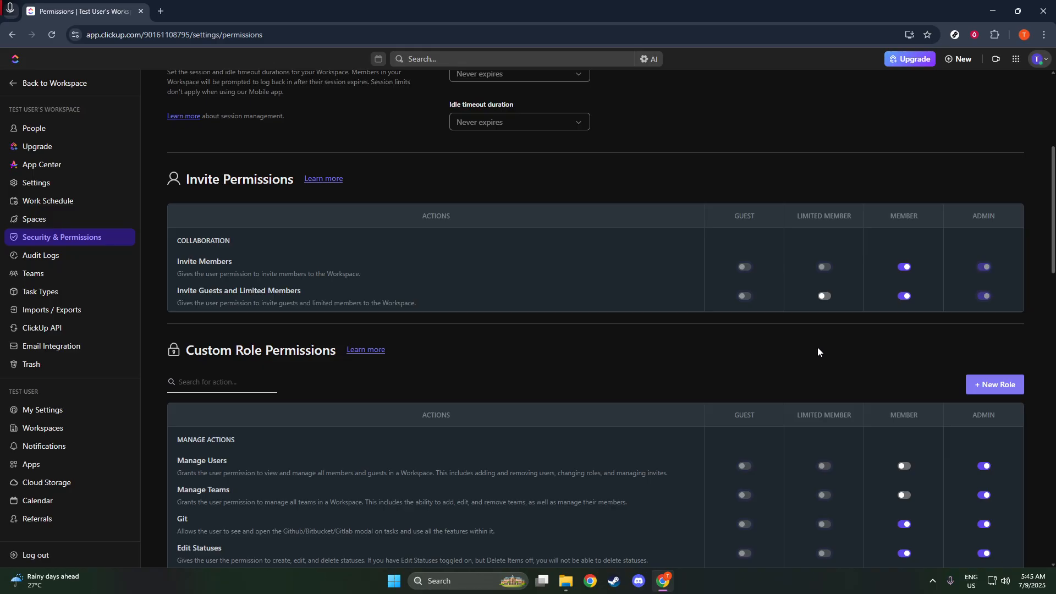
- Try to turn off the Delete Items permission for the Member role and dismiss the plan upgrade offer
{"action": "scroll", "coordinate": [816, 354], "scroll_direction": "down", "scroll_amount": 6}
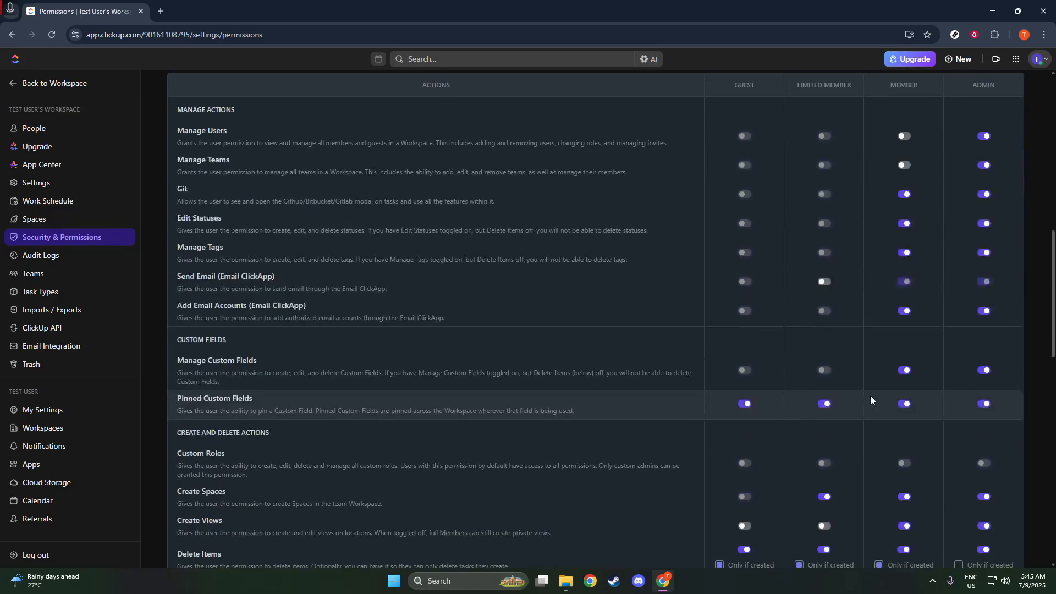
{"action": "scroll", "coordinate": [925, 430], "scroll_direction": "down", "scroll_amount": 3}
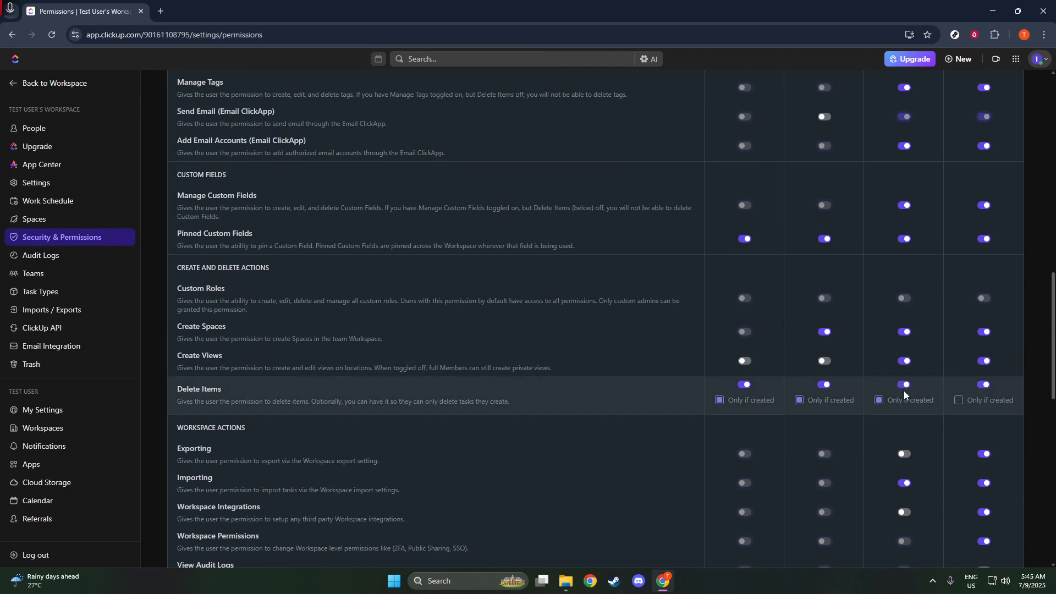
{"action": "left_click", "coordinate": [905, 386]}
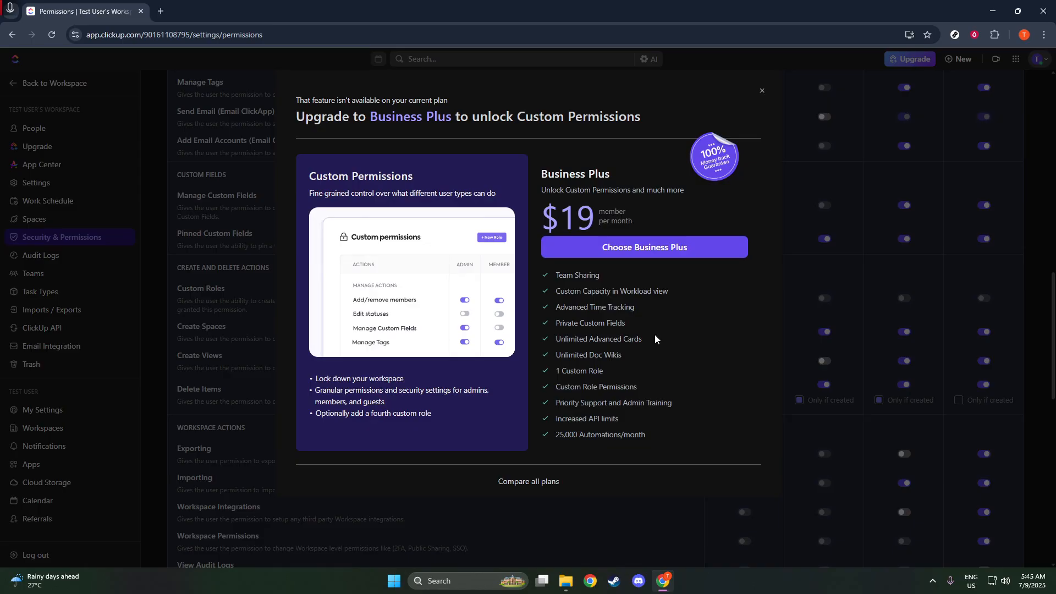
{"action": "left_click", "coordinate": [761, 90]}
- Switch Request Access in the advanced permissions off and back on
{"action": "scroll", "coordinate": [883, 364], "scroll_direction": "down", "scroll_amount": 8}
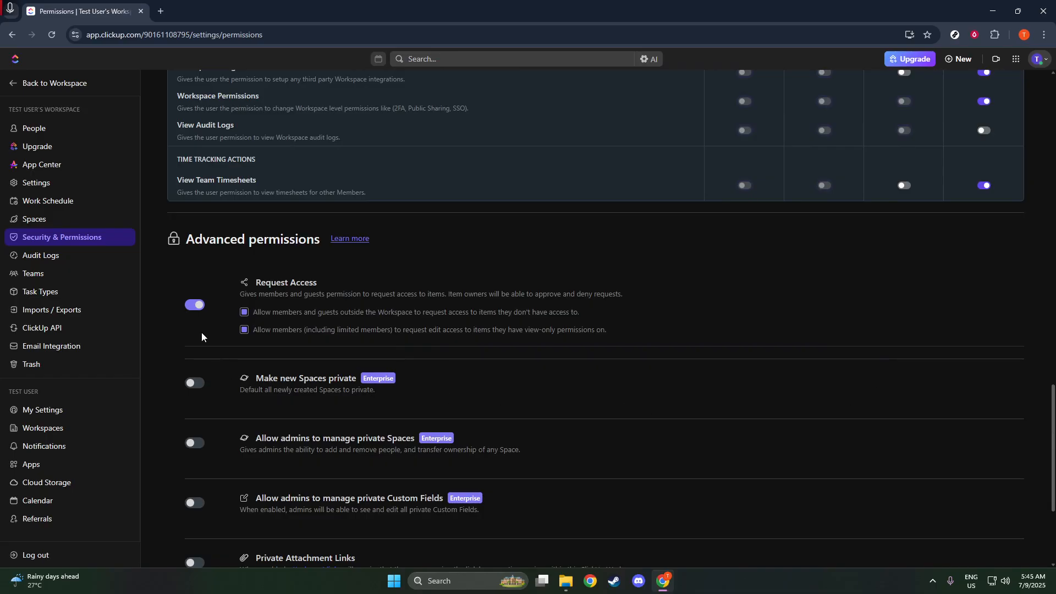
{"action": "left_click", "coordinate": [193, 305]}
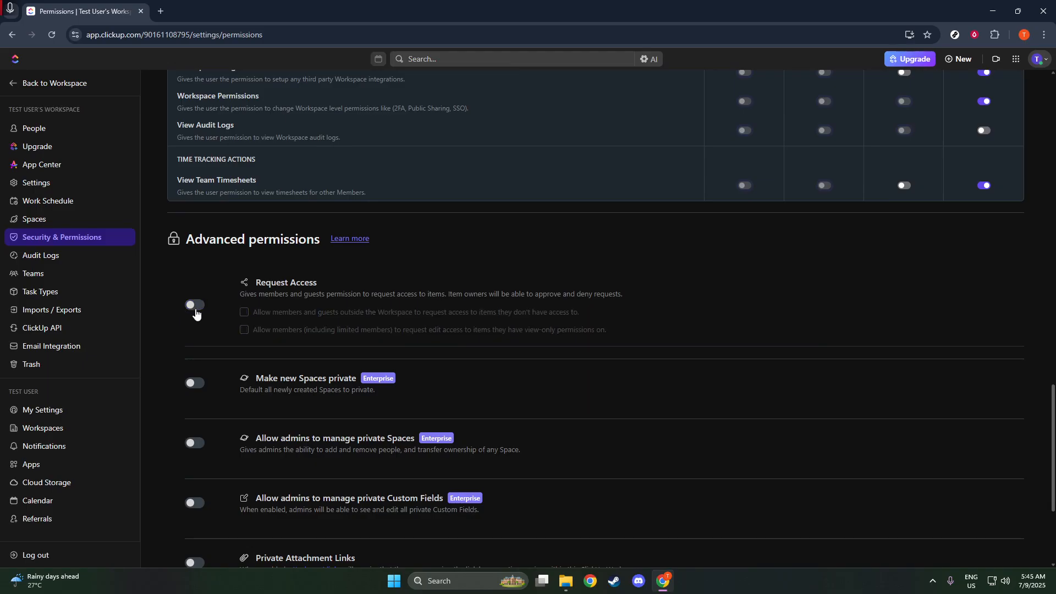
{"action": "left_click", "coordinate": [196, 310]}
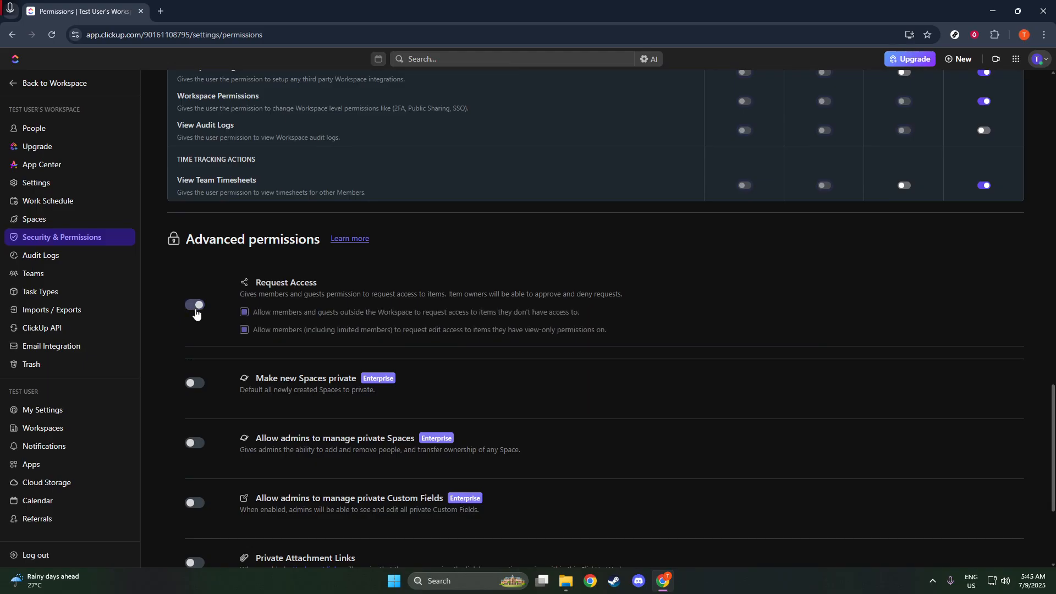
- Examine the advanced permissions, including private Spaces, private Custom Fields, Private Attachment Links and Block public sharing
{"action": "scroll", "coordinate": [715, 328], "scroll_direction": "up", "scroll_amount": 2}
{"action": "scroll", "coordinate": [758, 326], "scroll_direction": "up", "scroll_amount": 3}
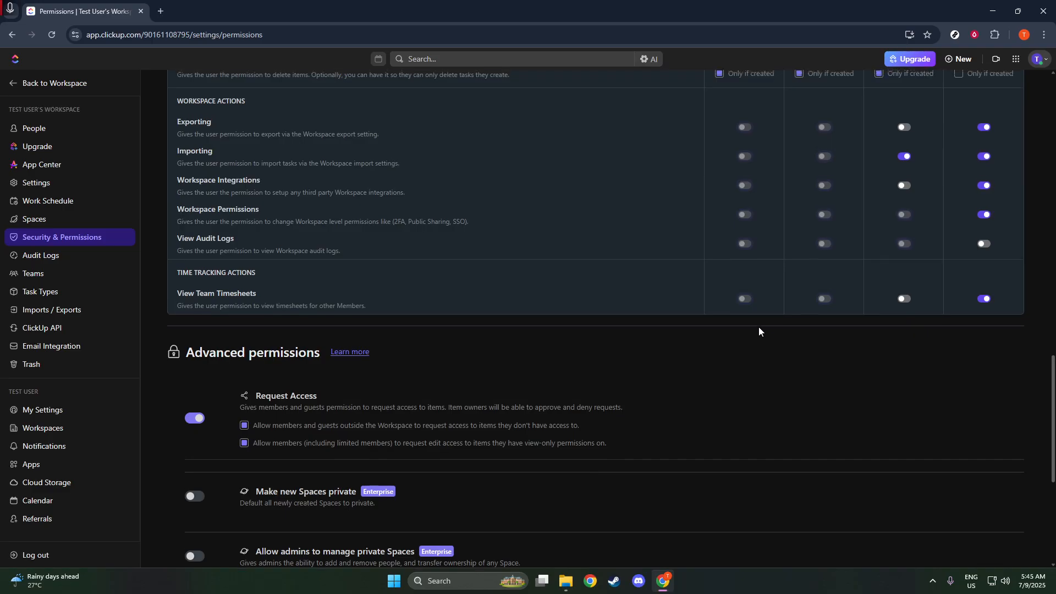
{"action": "scroll", "coordinate": [758, 327], "scroll_direction": "down", "scroll_amount": 4}
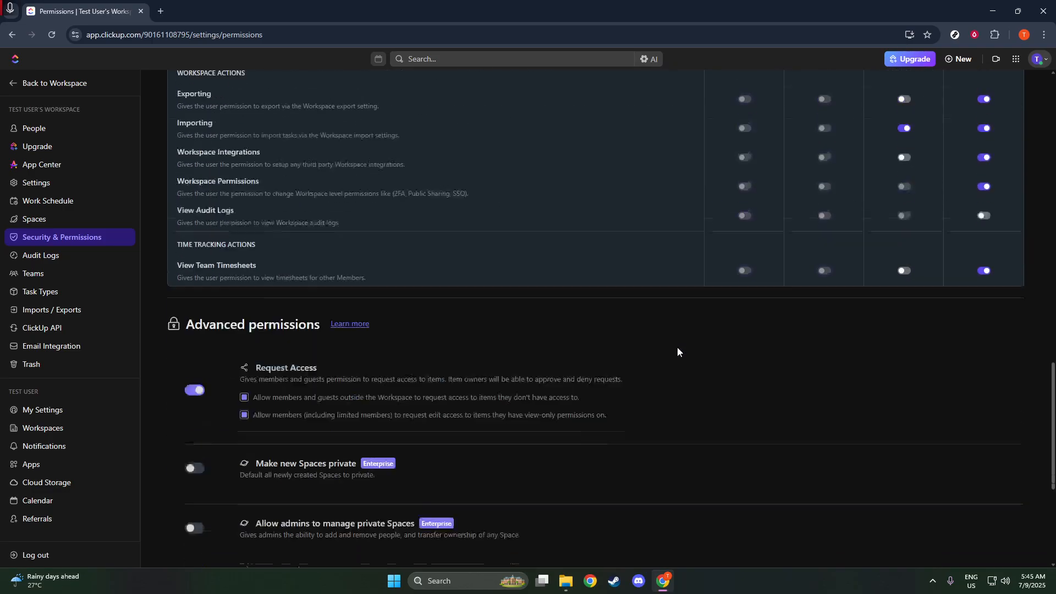
{"action": "scroll", "coordinate": [537, 344], "scroll_direction": "down", "scroll_amount": 4}
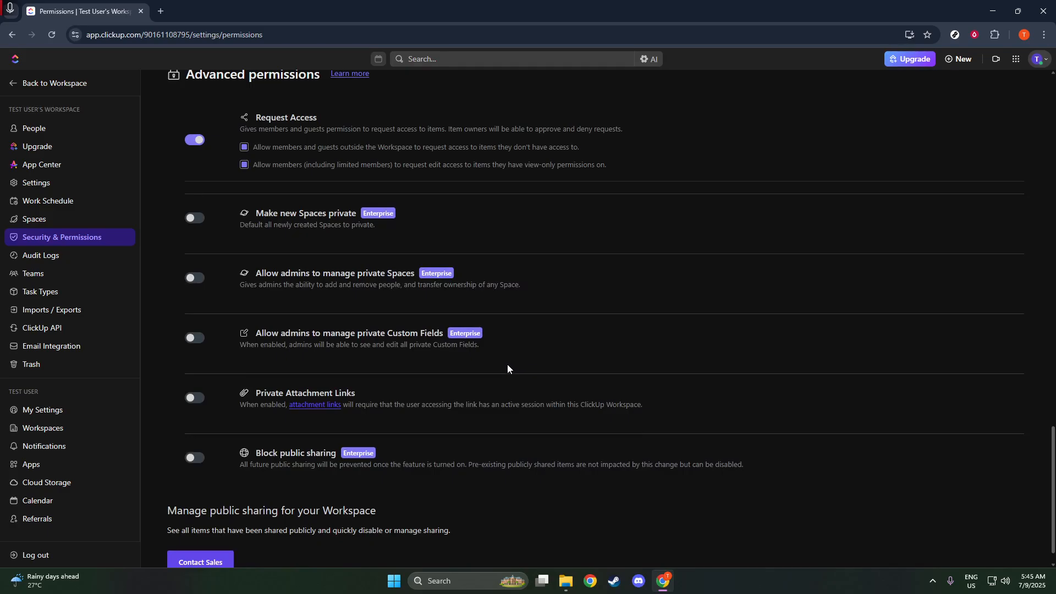
{"action": "scroll", "coordinate": [507, 364], "scroll_direction": "down", "scroll_amount": 1}
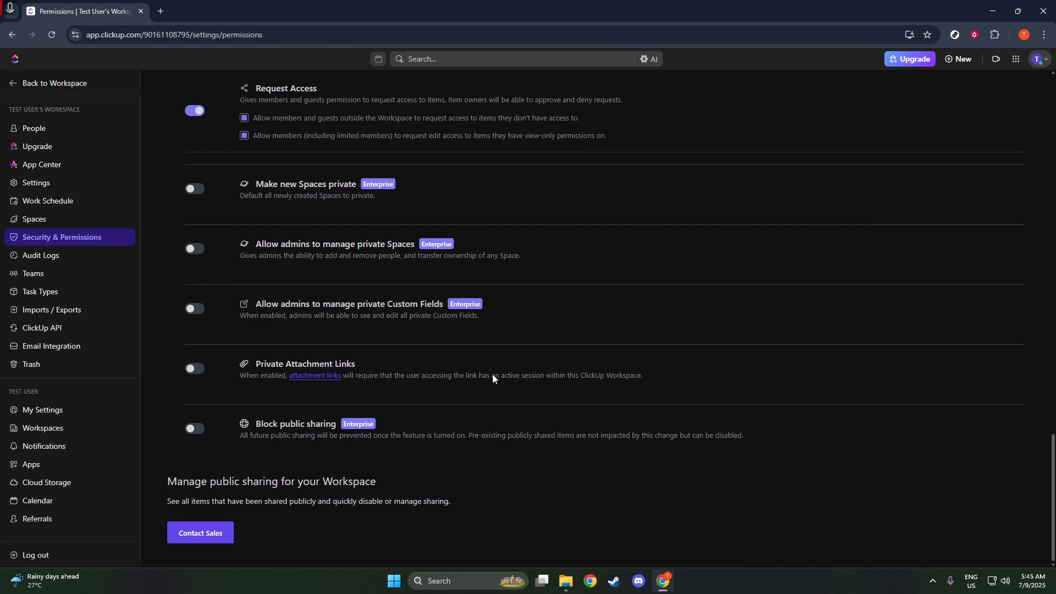
{"action": "scroll", "coordinate": [491, 377], "scroll_direction": "up", "scroll_amount": 1}
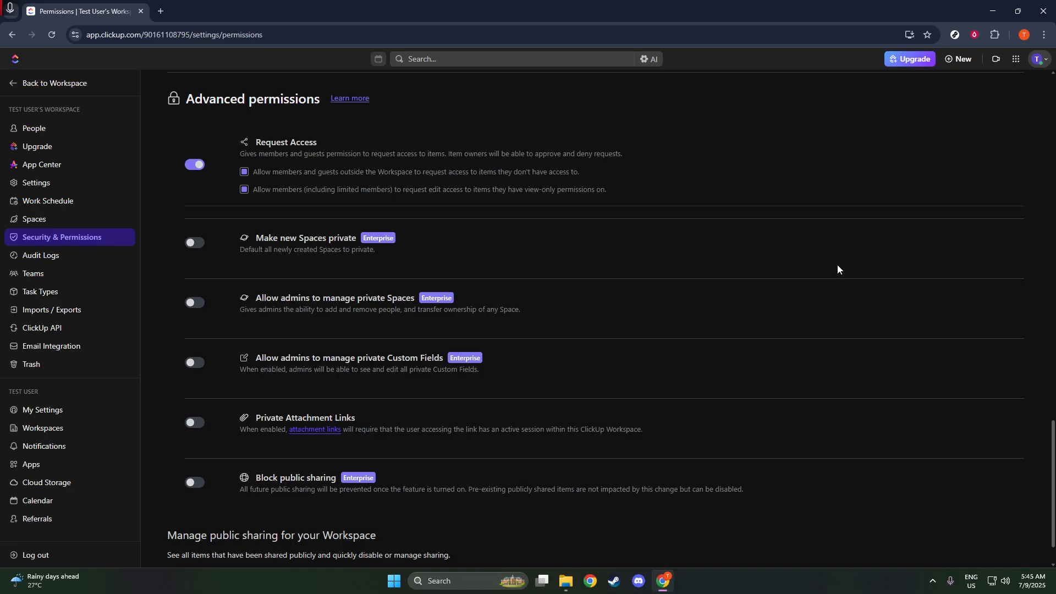
{"action": "scroll", "coordinate": [826, 252], "scroll_direction": "down", "scroll_amount": 1}
- Review all permission sections again, from the two-factor authentication options to the workspace's public sharing management
{"action": "scroll", "coordinate": [807, 283], "scroll_direction": "up", "scroll_amount": 2}
{"action": "scroll", "coordinate": [807, 282], "scroll_direction": "up", "scroll_amount": 20}
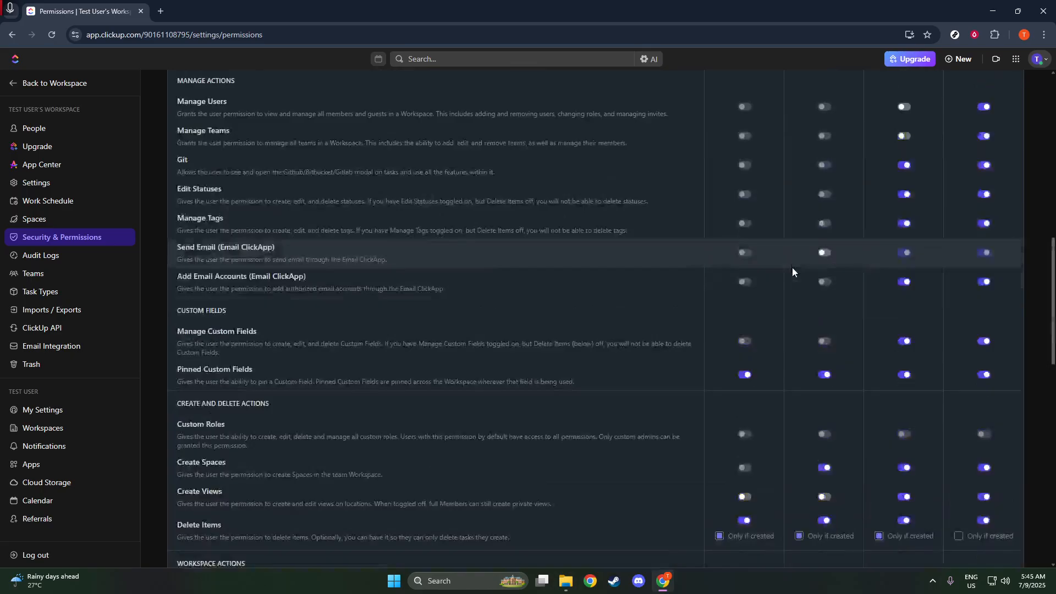
{"action": "scroll", "coordinate": [779, 296], "scroll_direction": "up", "scroll_amount": 4}
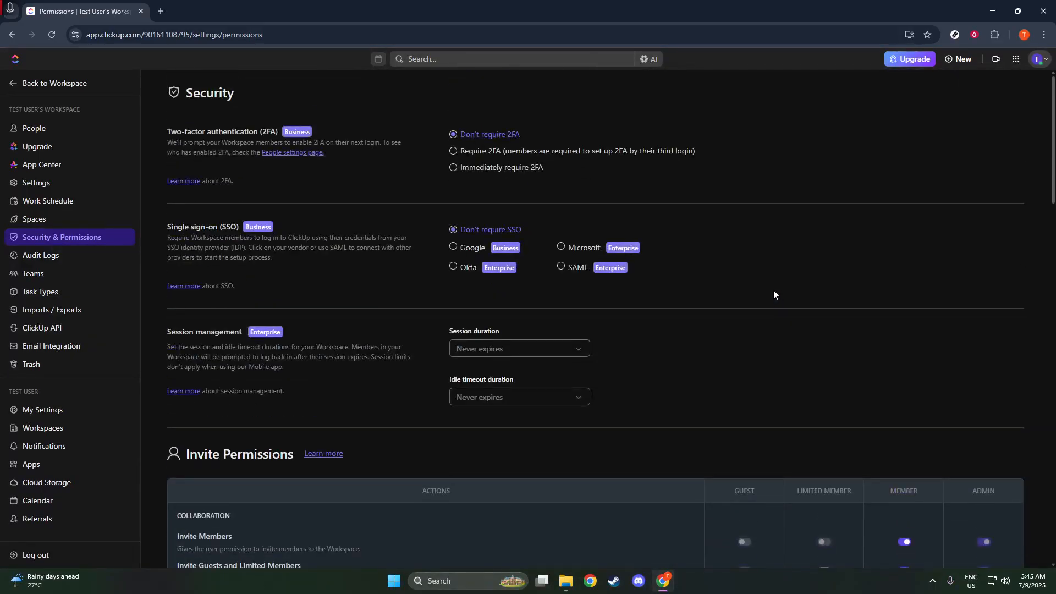
{"action": "scroll", "coordinate": [770, 312], "scroll_direction": "down", "scroll_amount": 4}
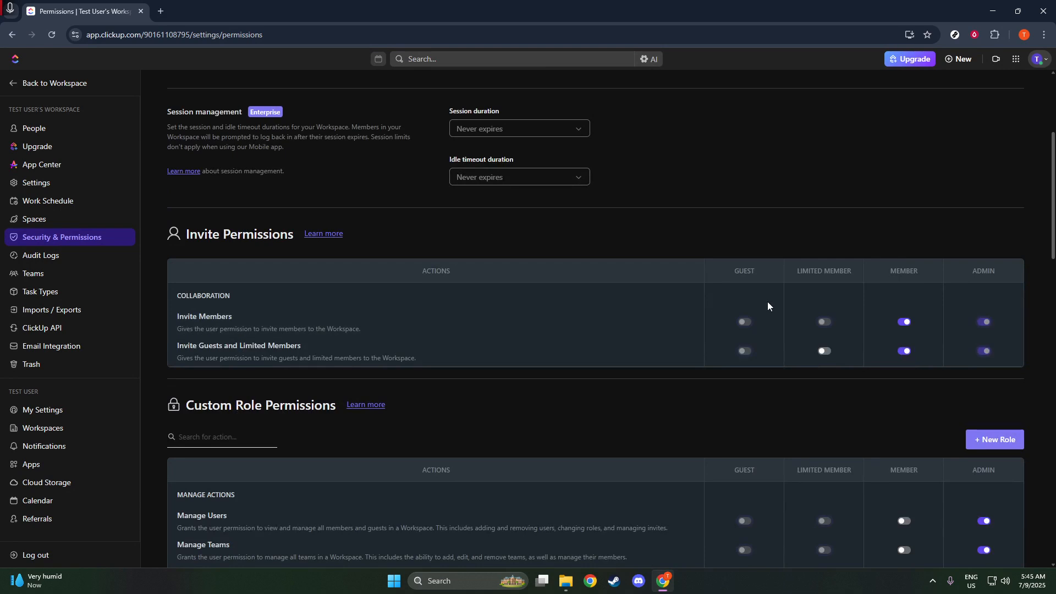
{"action": "scroll", "coordinate": [757, 311], "scroll_direction": "down", "scroll_amount": 3}
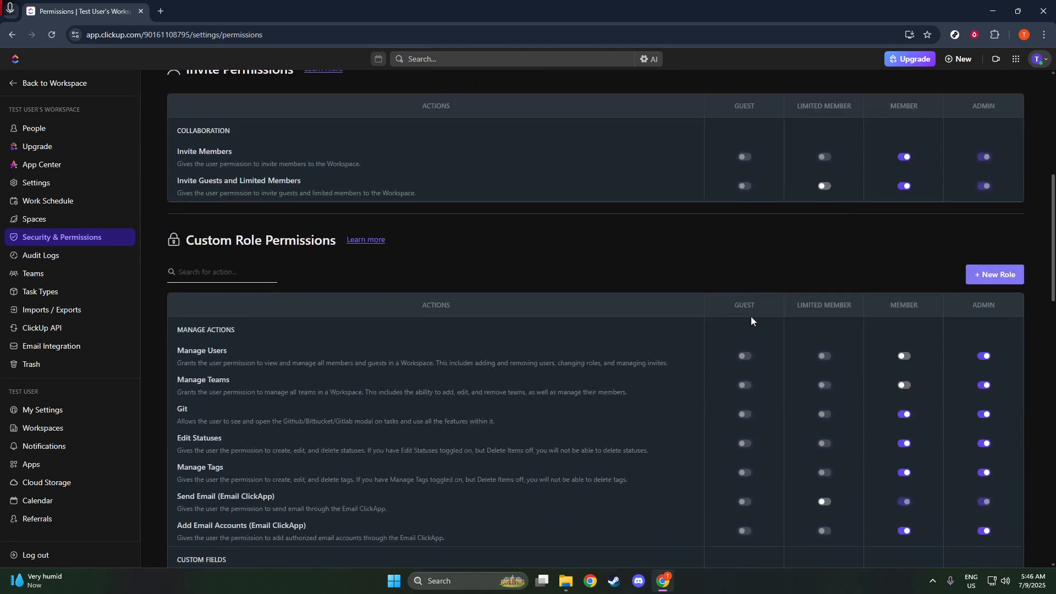
{"action": "scroll", "coordinate": [751, 316], "scroll_direction": "down", "scroll_amount": 3}
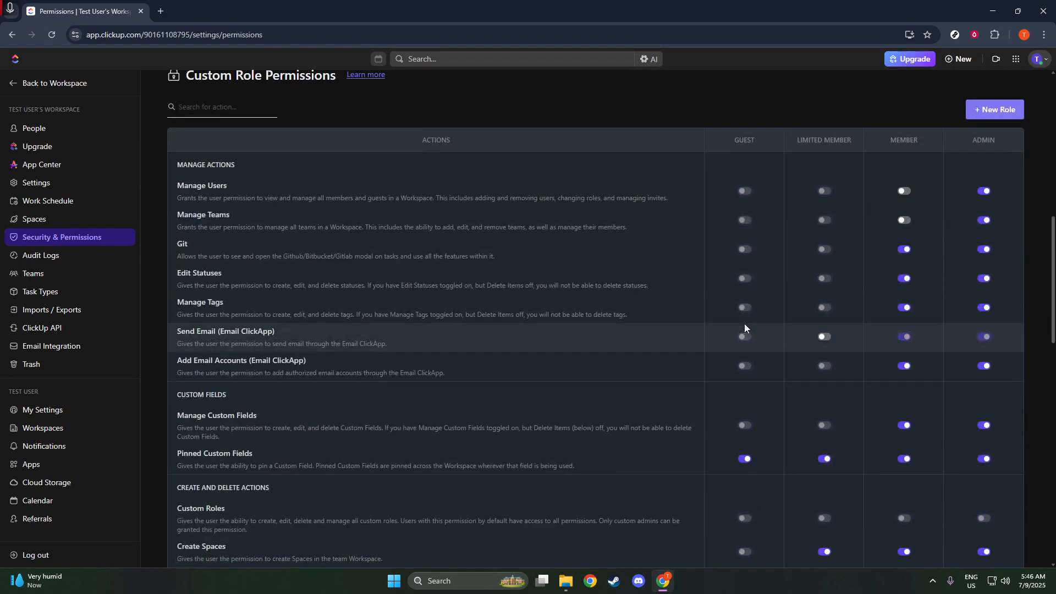
{"action": "scroll", "coordinate": [740, 325], "scroll_direction": "down", "scroll_amount": 3}
{"action": "scroll", "coordinate": [733, 339], "scroll_direction": "down", "scroll_amount": 5}
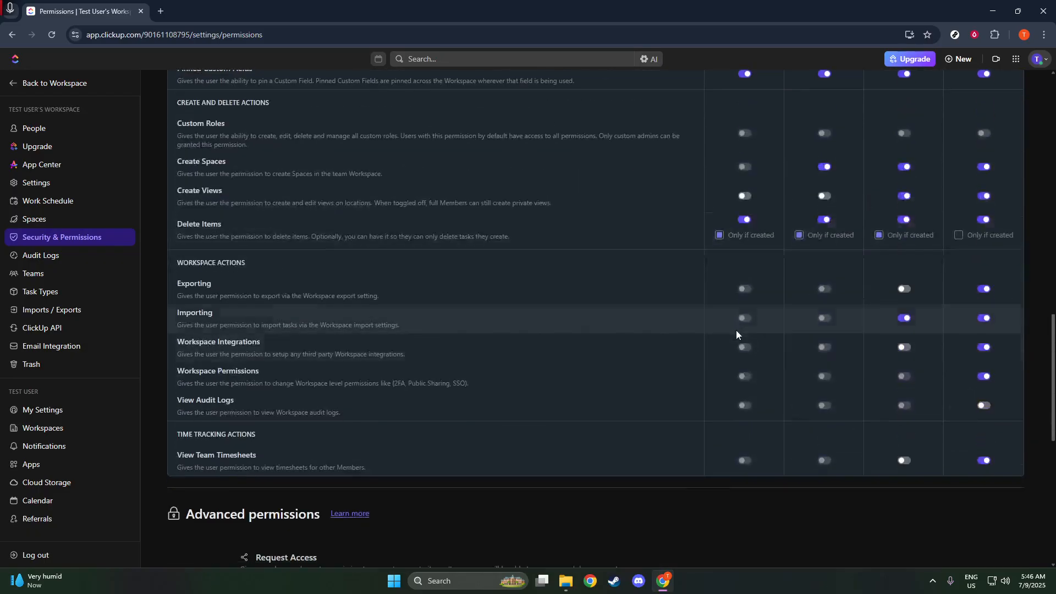
{"action": "scroll", "coordinate": [733, 339], "scroll_direction": "down", "scroll_amount": 4}
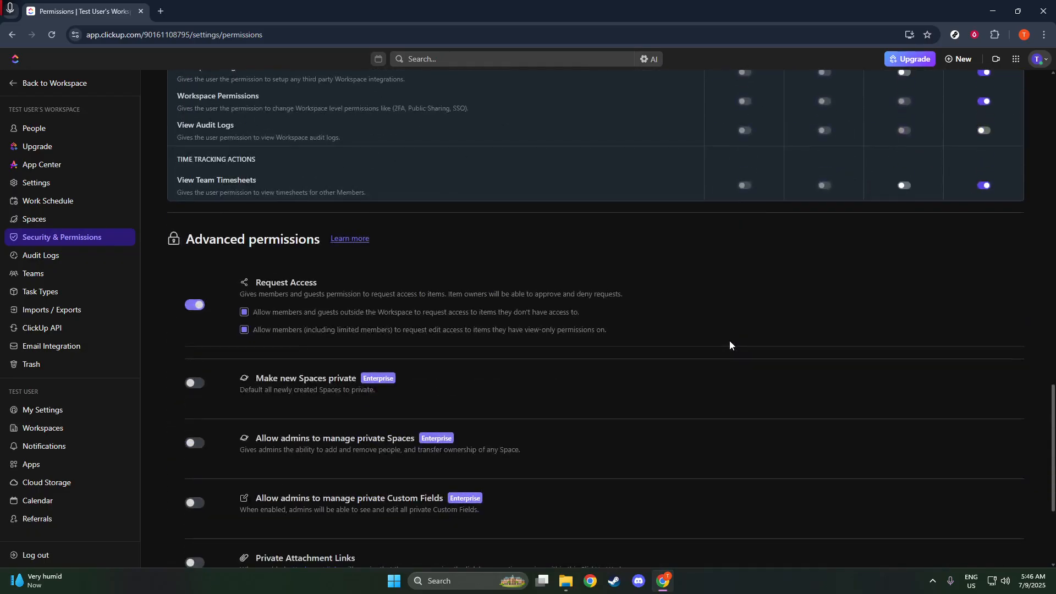
{"action": "scroll", "coordinate": [729, 340], "scroll_direction": "down", "scroll_amount": 2}
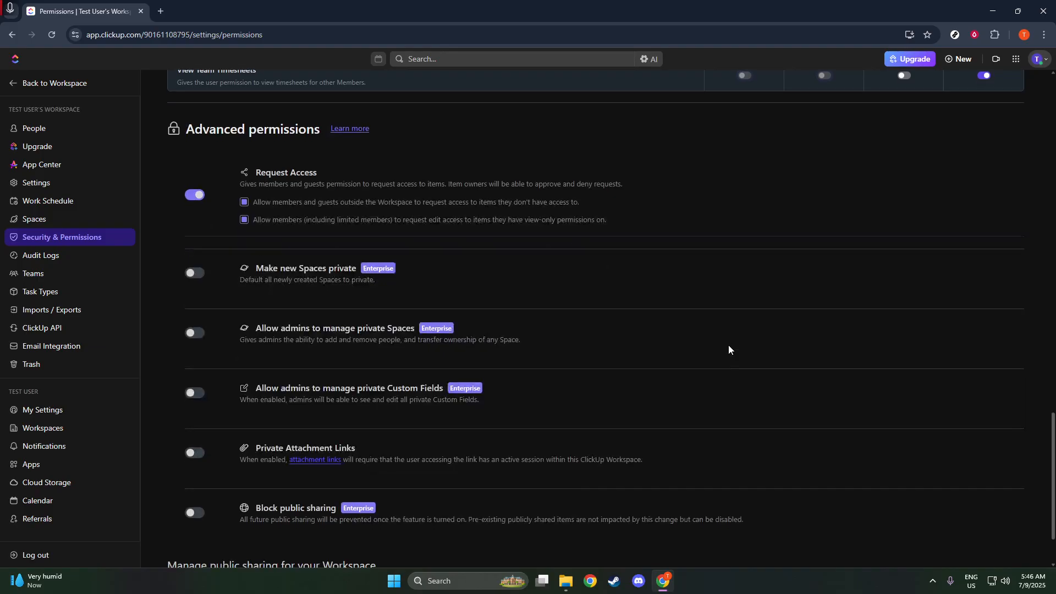
{"action": "scroll", "coordinate": [724, 338], "scroll_direction": "down", "scroll_amount": 1}
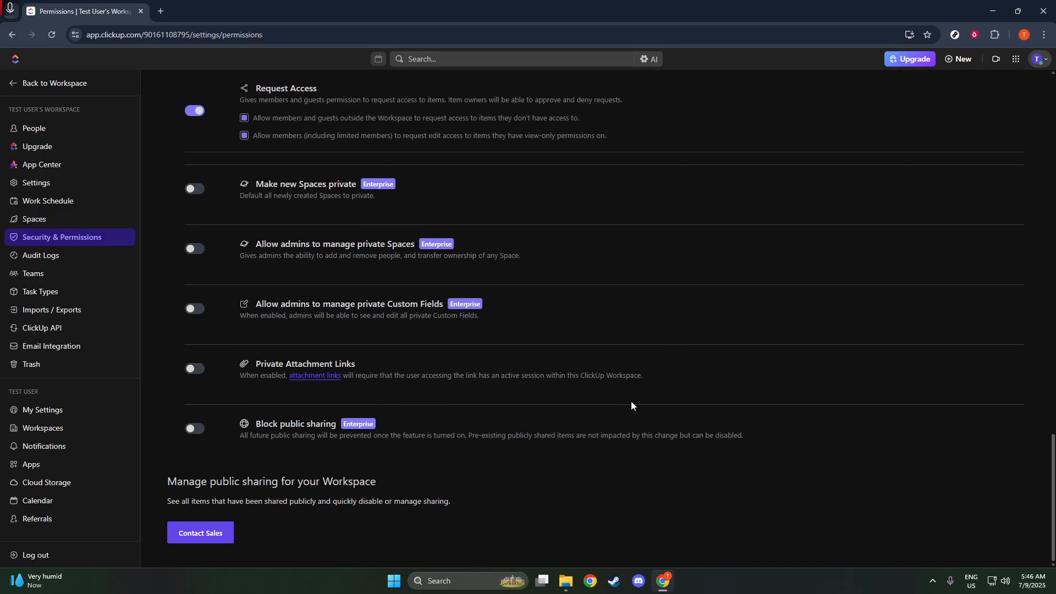
- Switch the Invite Members permission for the Member role off and back on
{"action": "middle_click", "coordinate": [621, 488]}
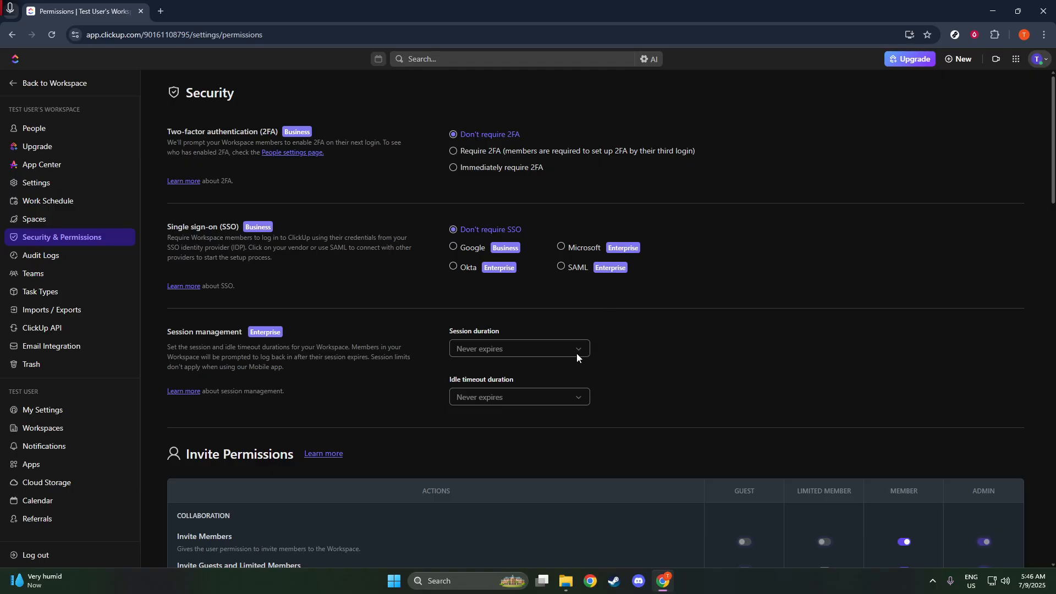
{"action": "mouse_move", "coordinate": [576, 354]}
{"action": "scroll", "coordinate": [738, 314], "scroll_direction": "down", "scroll_amount": 3}
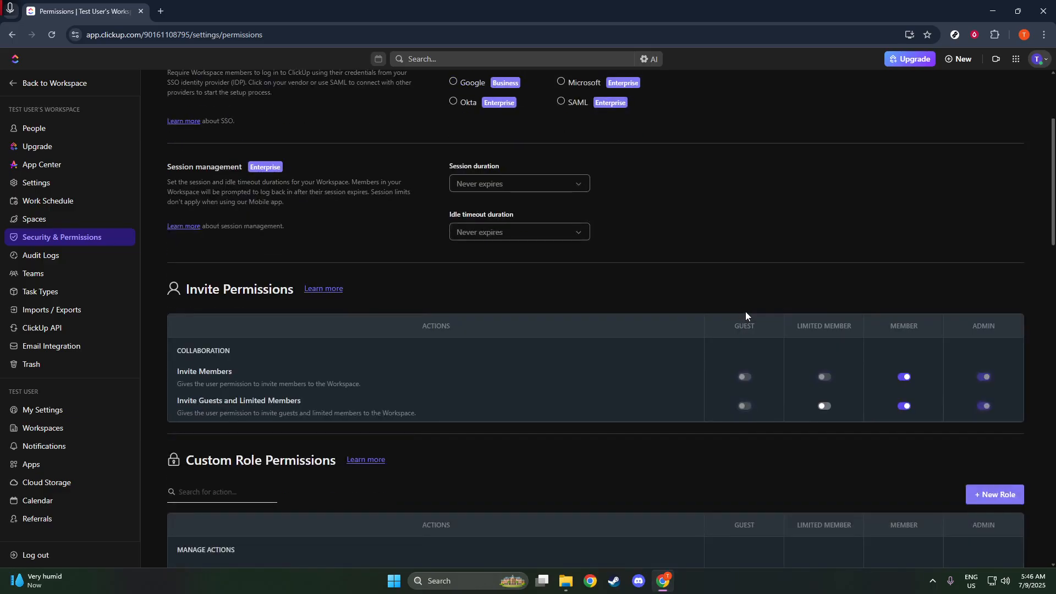
{"action": "scroll", "coordinate": [745, 312], "scroll_direction": "down", "scroll_amount": 1}
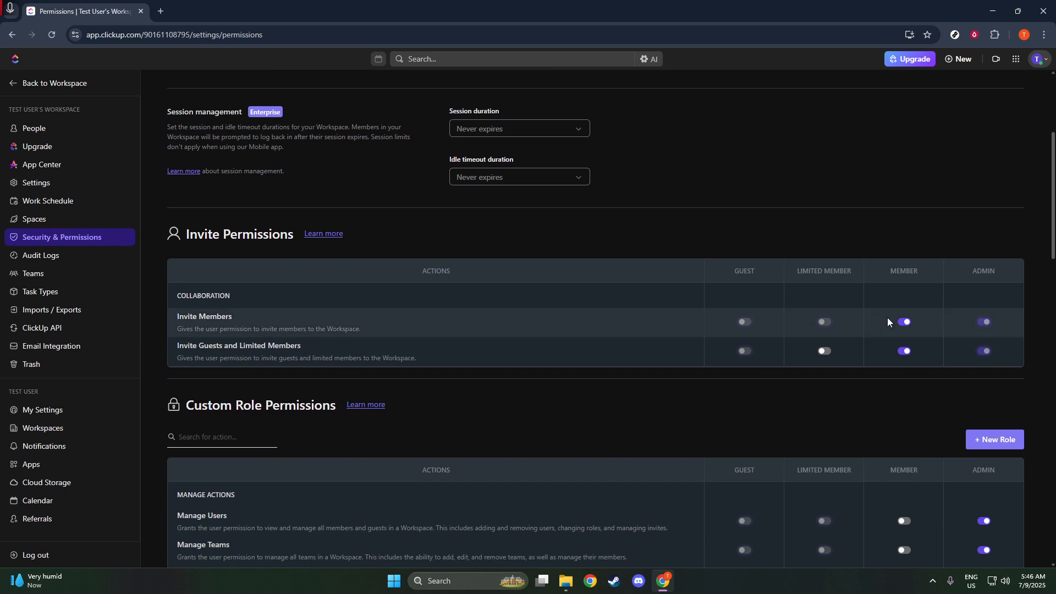
{"action": "left_click", "coordinate": [906, 324]}
{"action": "left_click", "coordinate": [905, 323]}
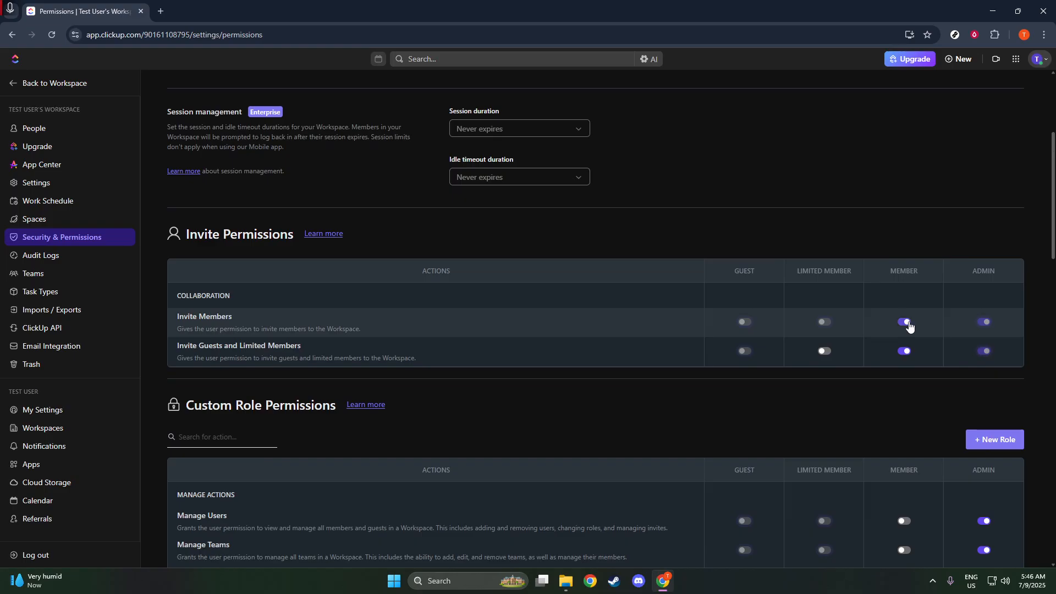